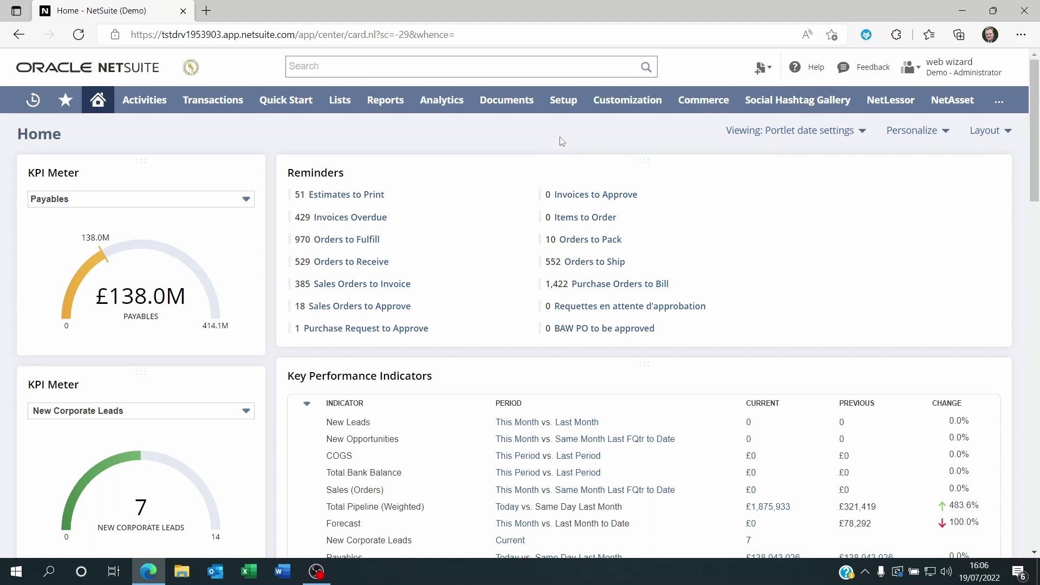
Show the Setup > Company menu and scroll down to the NetSuite Account Information options.
mouse_move(564, 99)
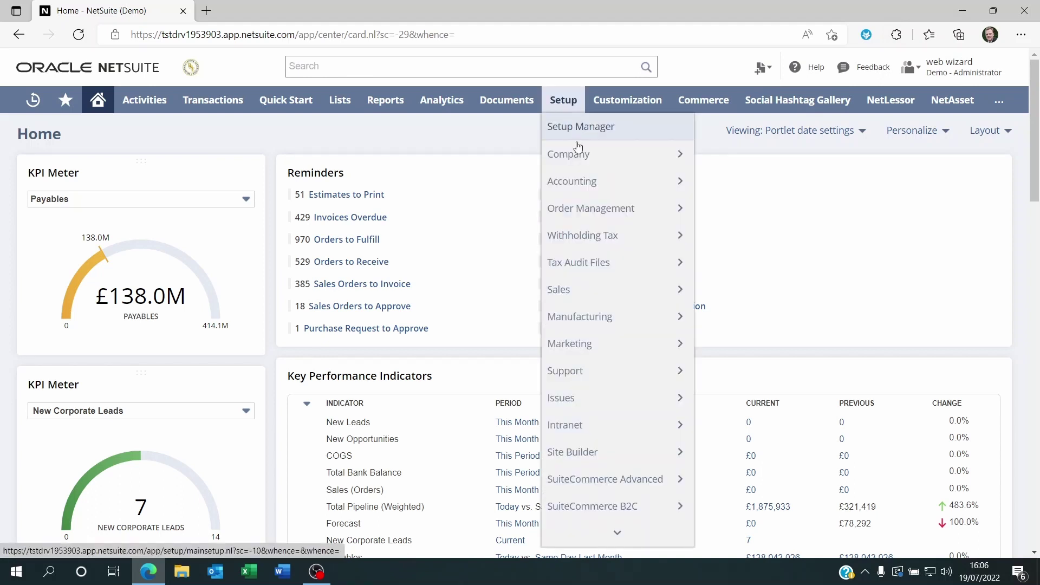
mouse_move(623, 155)
scroll(750, 176, "down", 15)
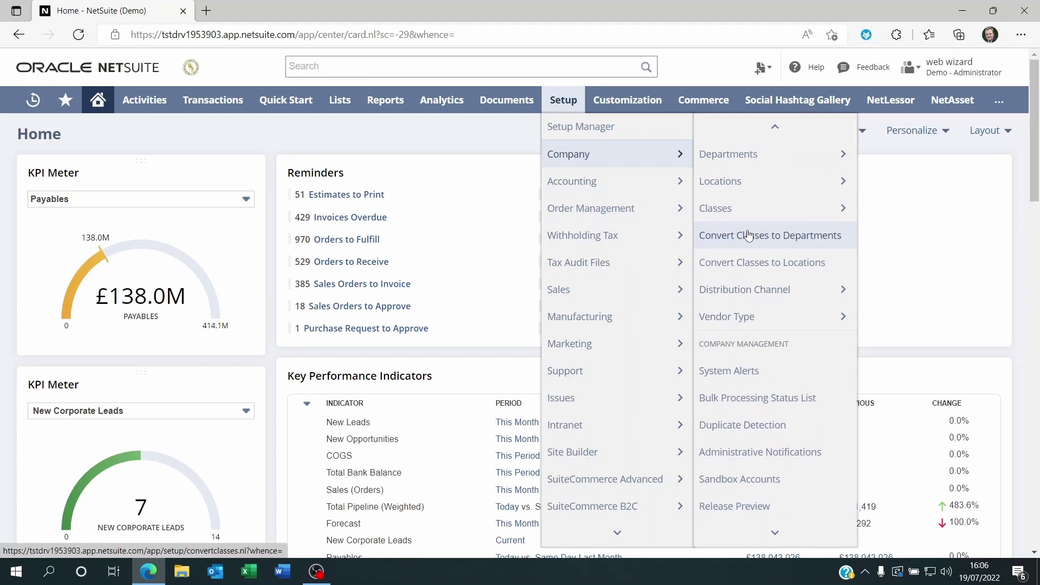
Open View Billing Information and highlight the Employee Centre component.
left_click(740, 480)
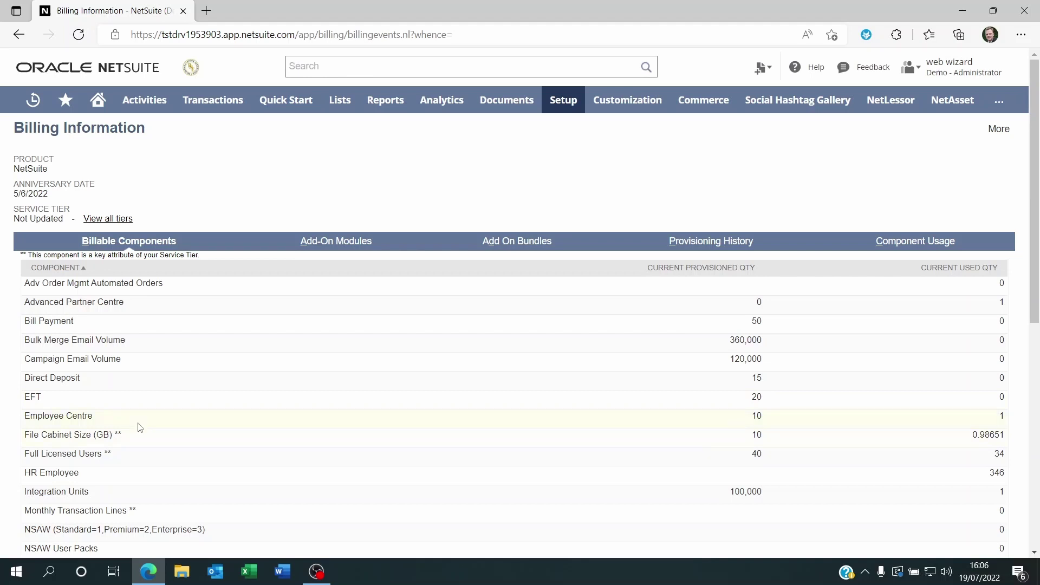
left_click_drag(21, 417, 46, 417)
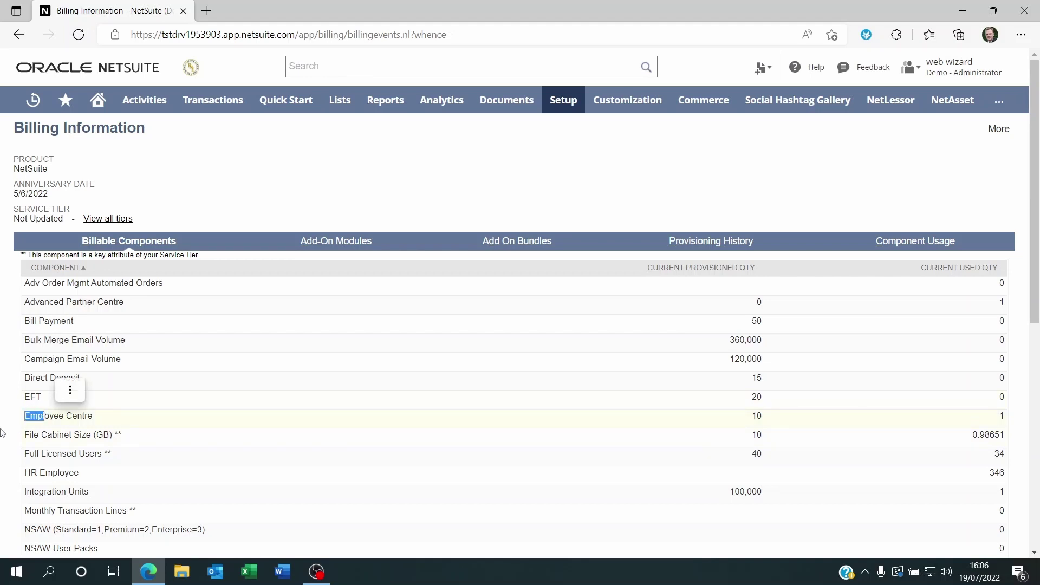
left_click(21, 433)
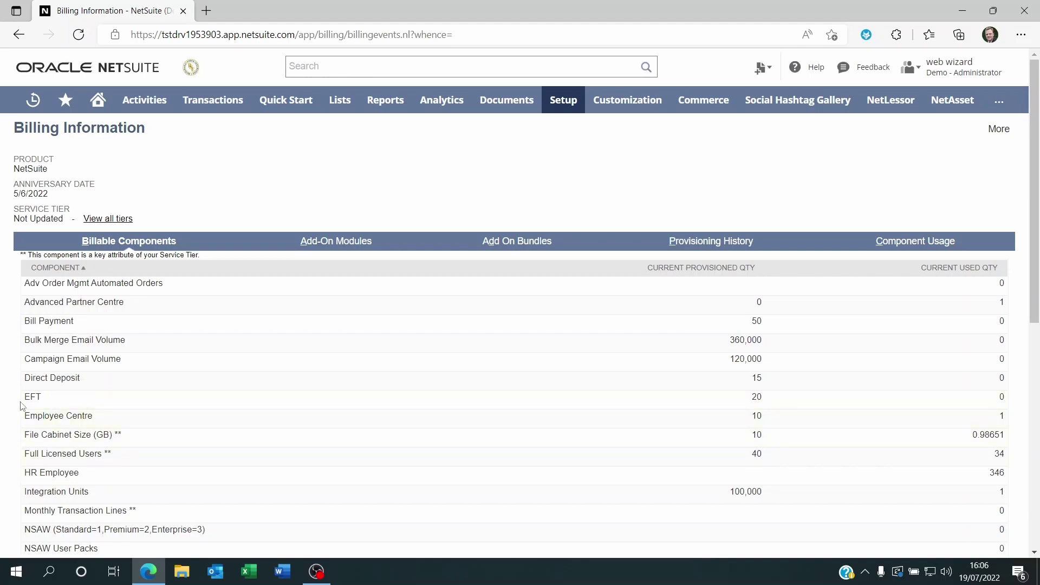
Highlight the billable components list and the Employee Centre used quantity of 1.
scroll(24, 407, "down", 1)
left_click_drag(20, 343, 760, 340)
left_click(36, 341)
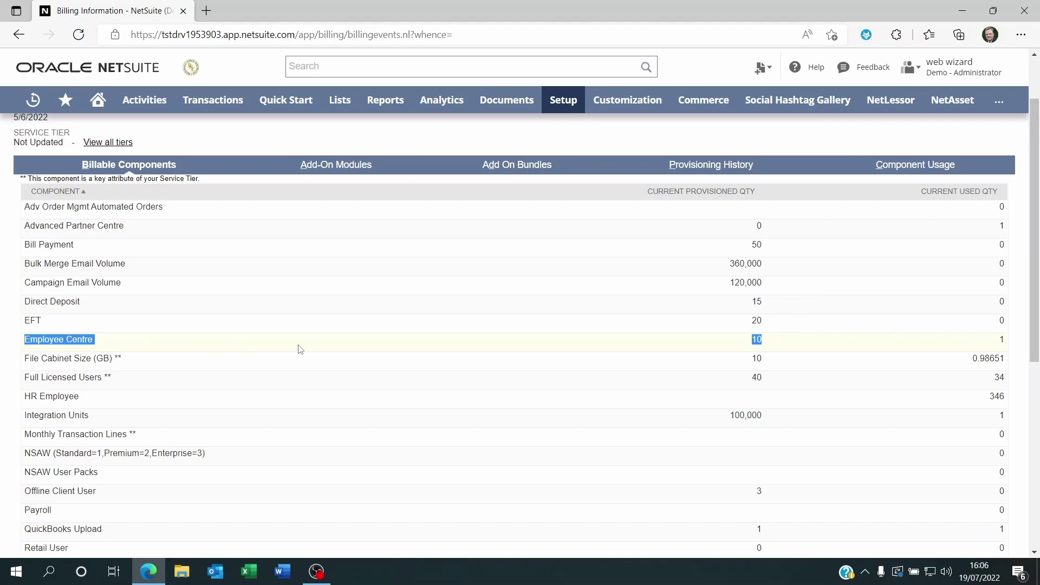
left_click(1001, 337)
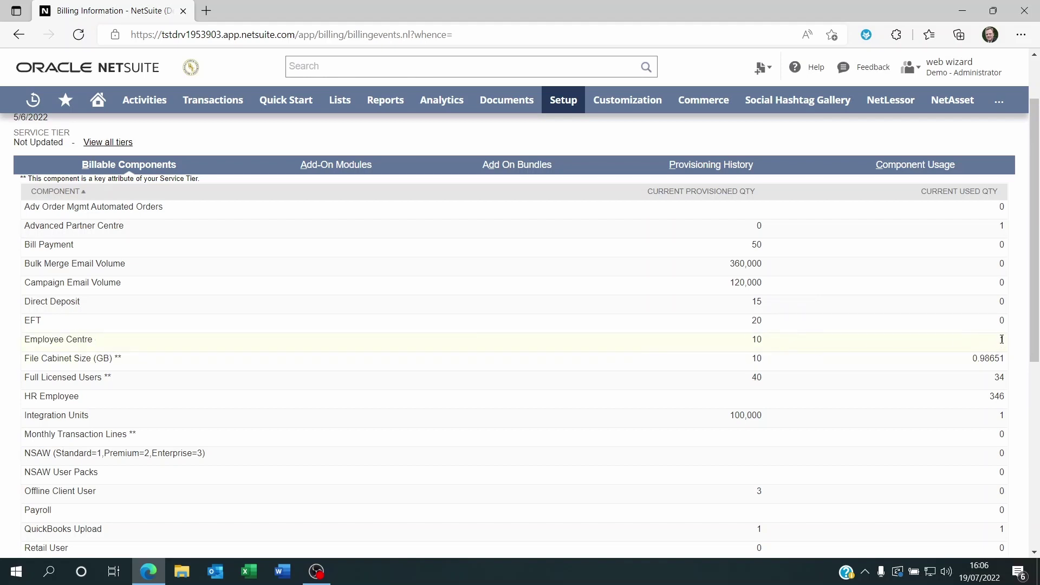
double_click(1001, 339)
left_click(25, 378)
left_click_drag(25, 378, 127, 379)
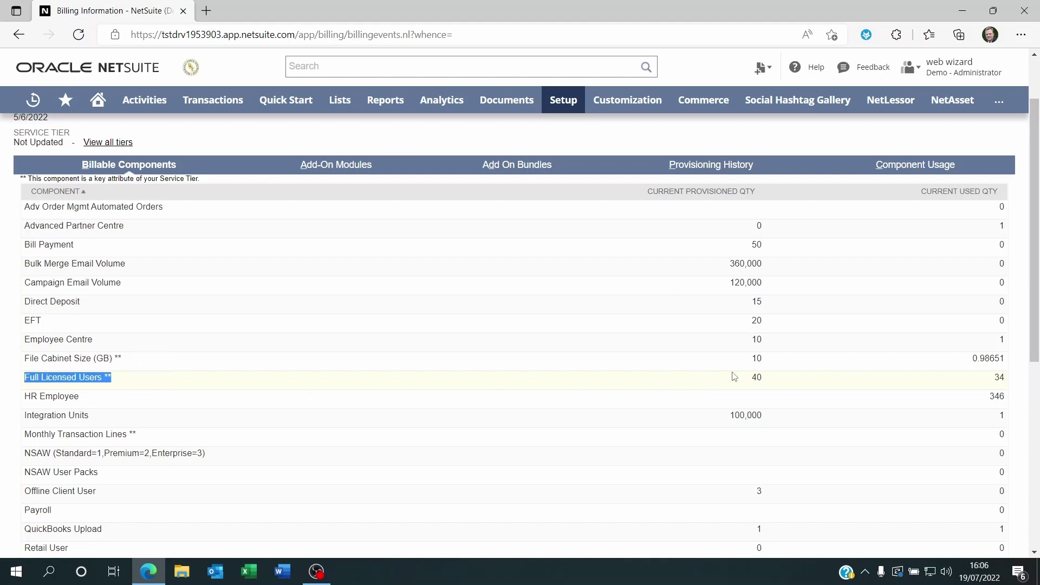
left_click_drag(749, 378, 764, 380)
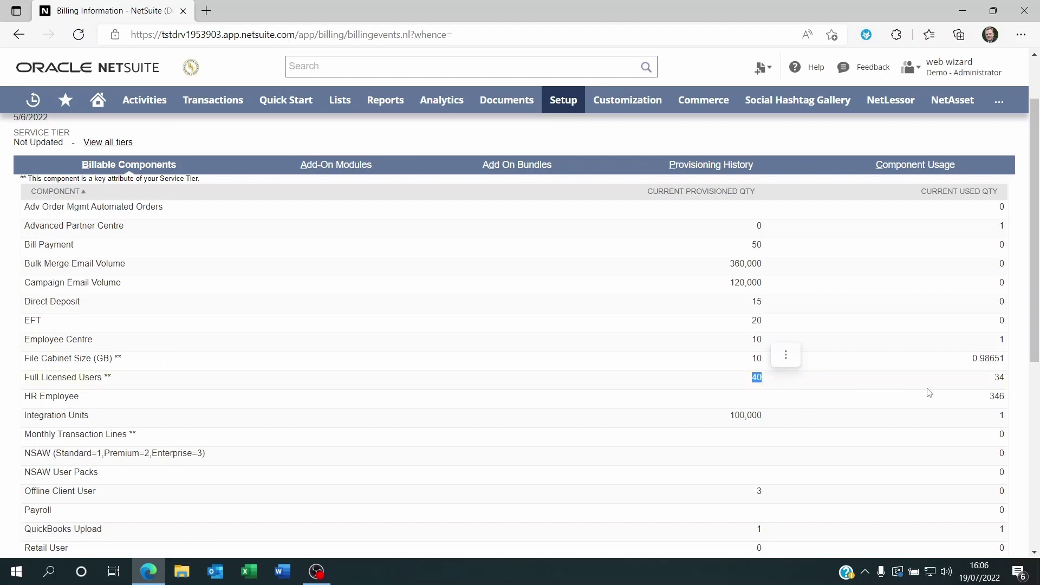
left_click_drag(992, 378, 1007, 382)
left_click_drag(27, 339, 94, 339)
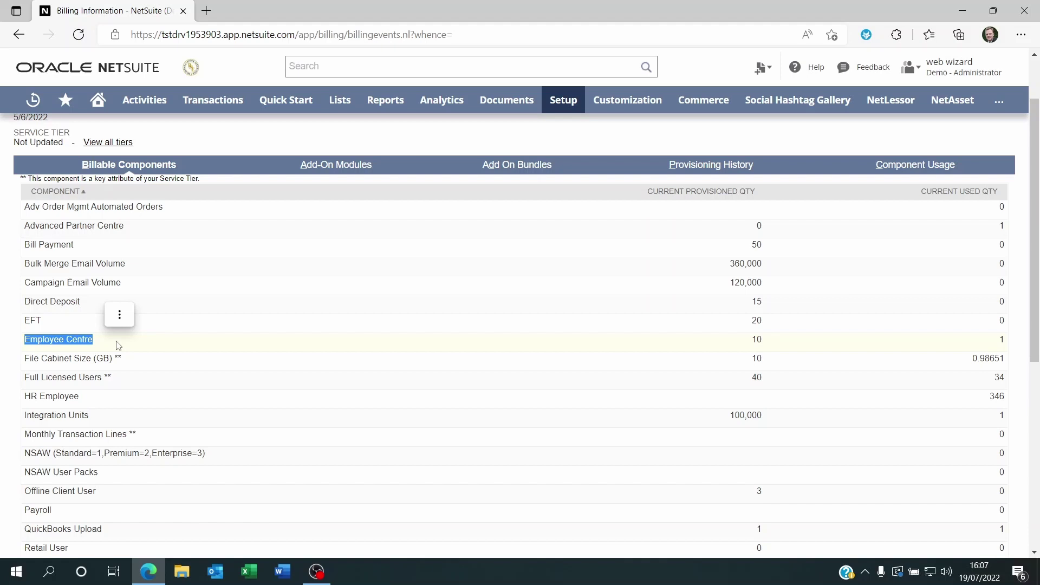
left_click(56, 379)
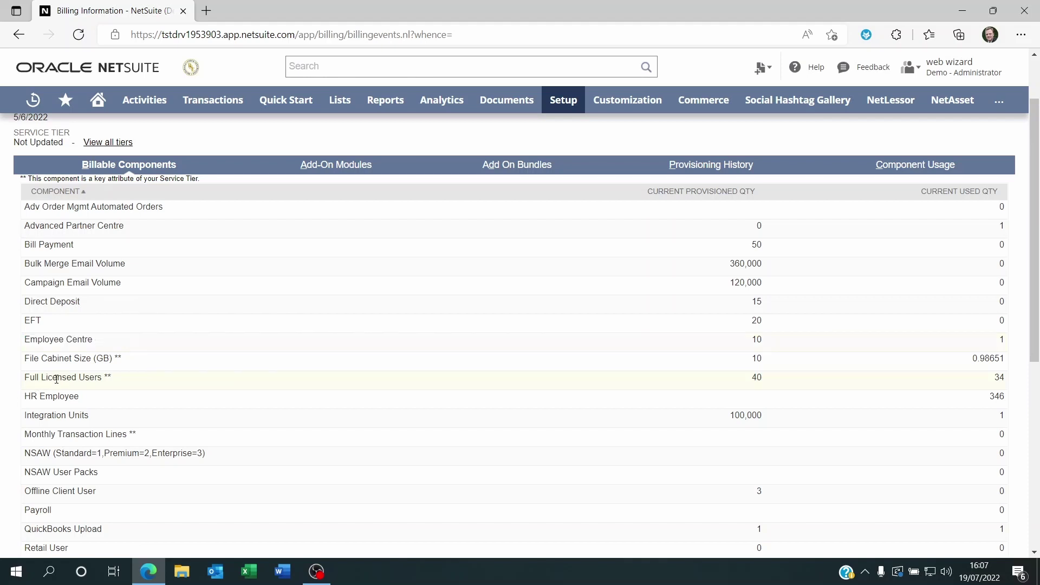
left_click_drag(25, 380, 121, 386)
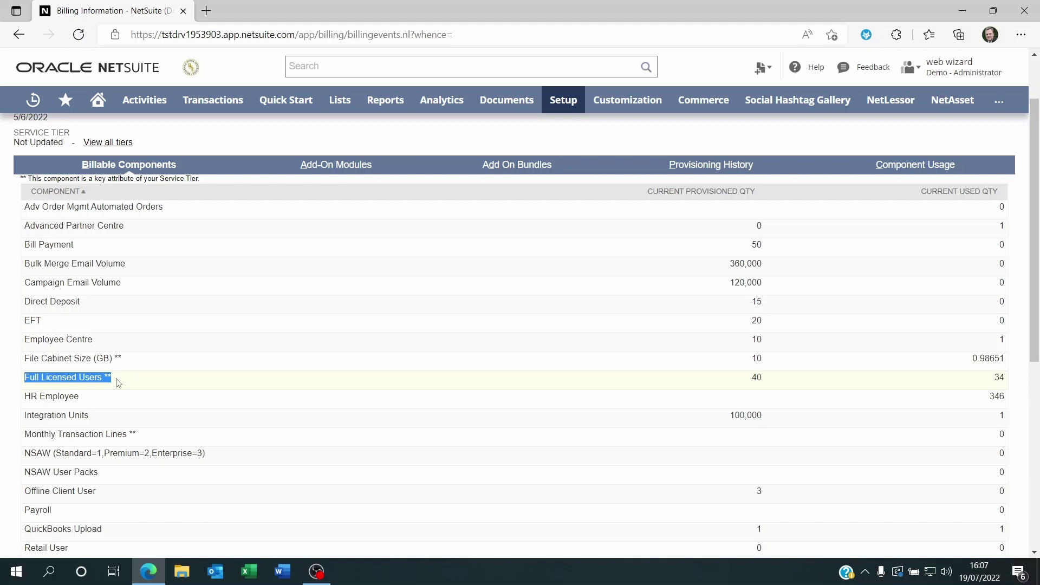
Start a new employee record from Lists > Employees > Employees > New.
scroll(135, 373, "up", 2)
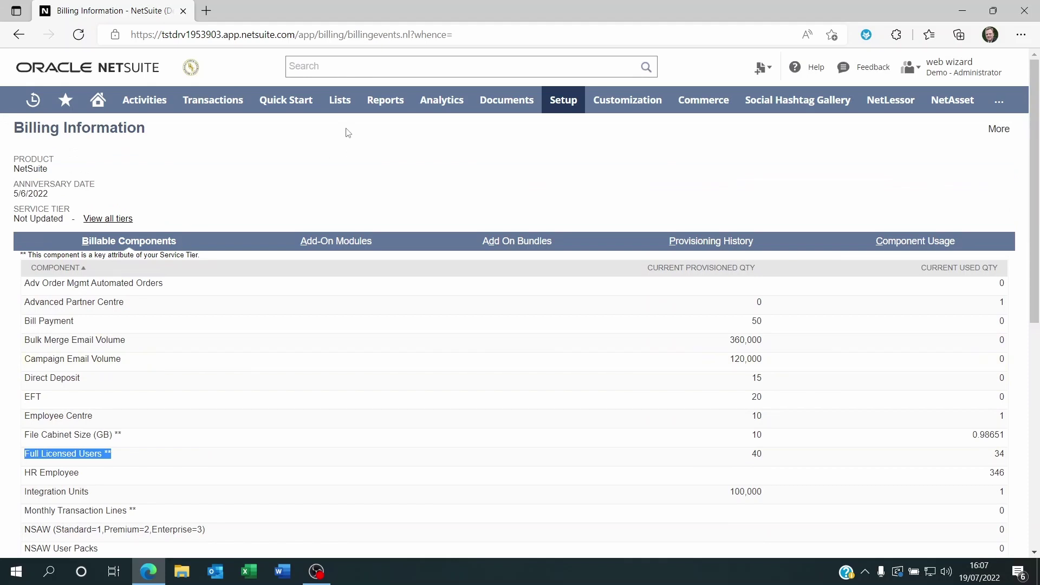
mouse_move(33, 102)
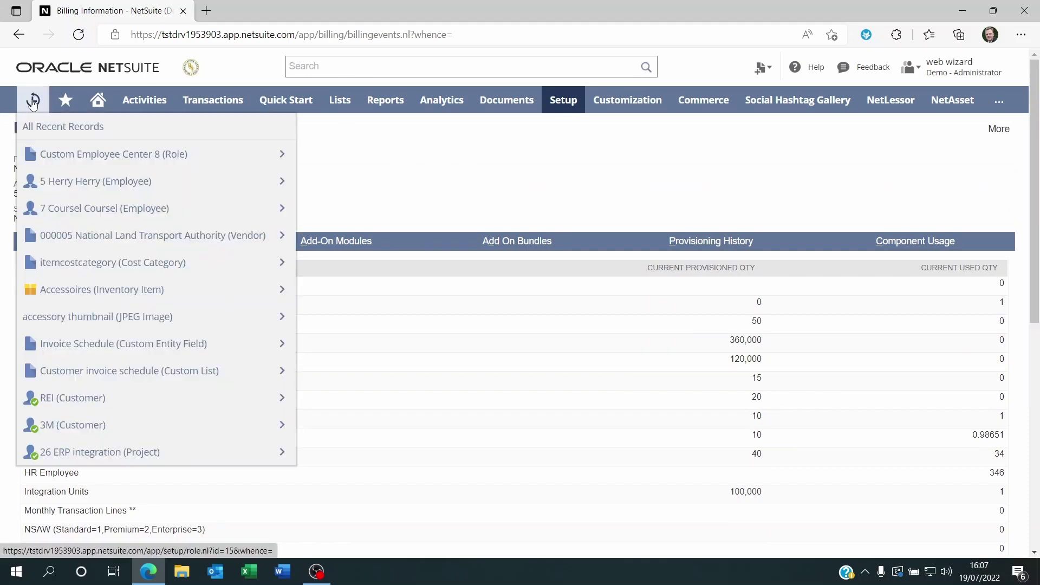
mouse_move(94, 187)
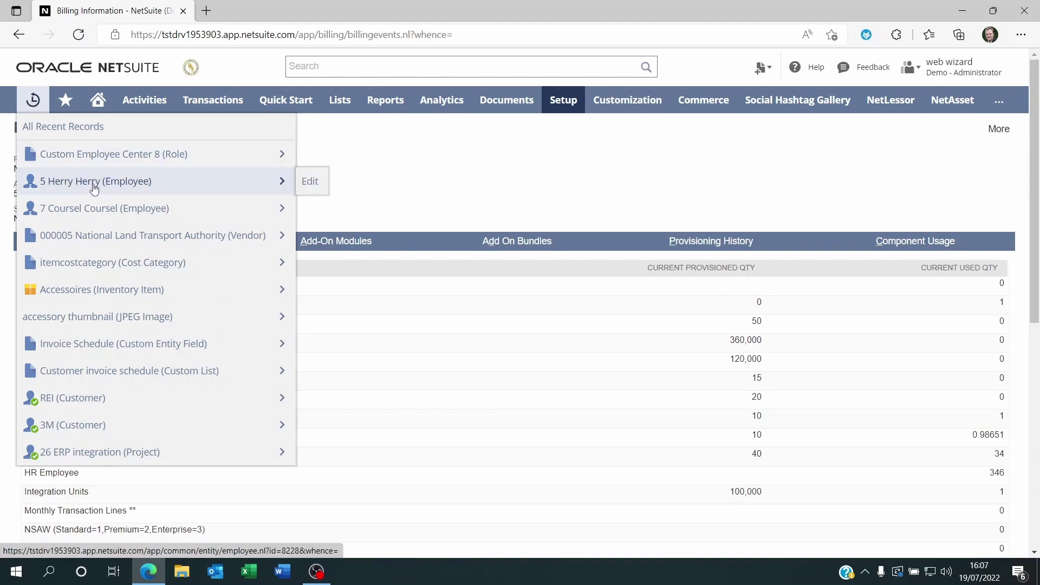
mouse_move(342, 101)
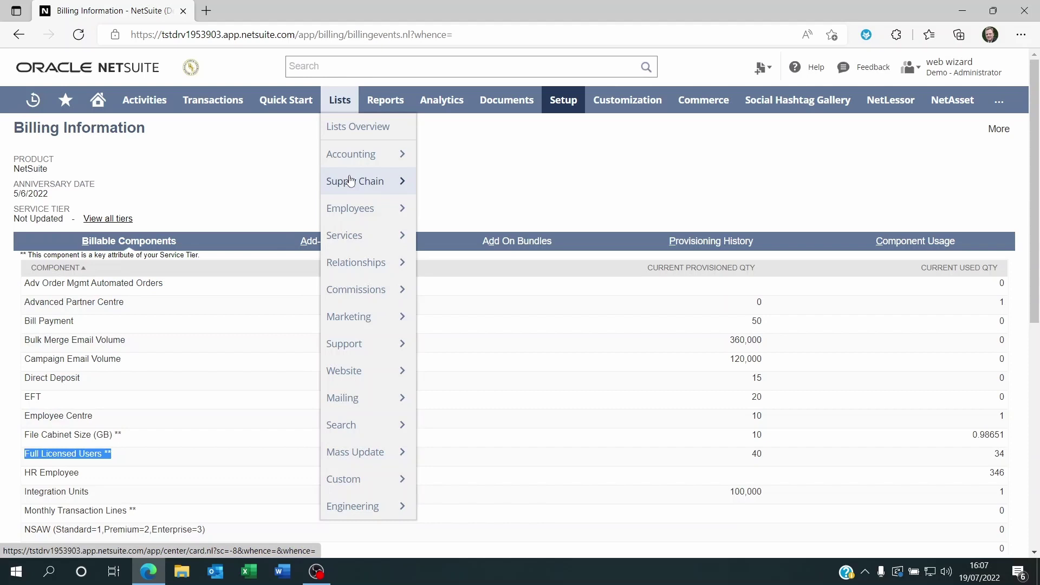
mouse_move(367, 216)
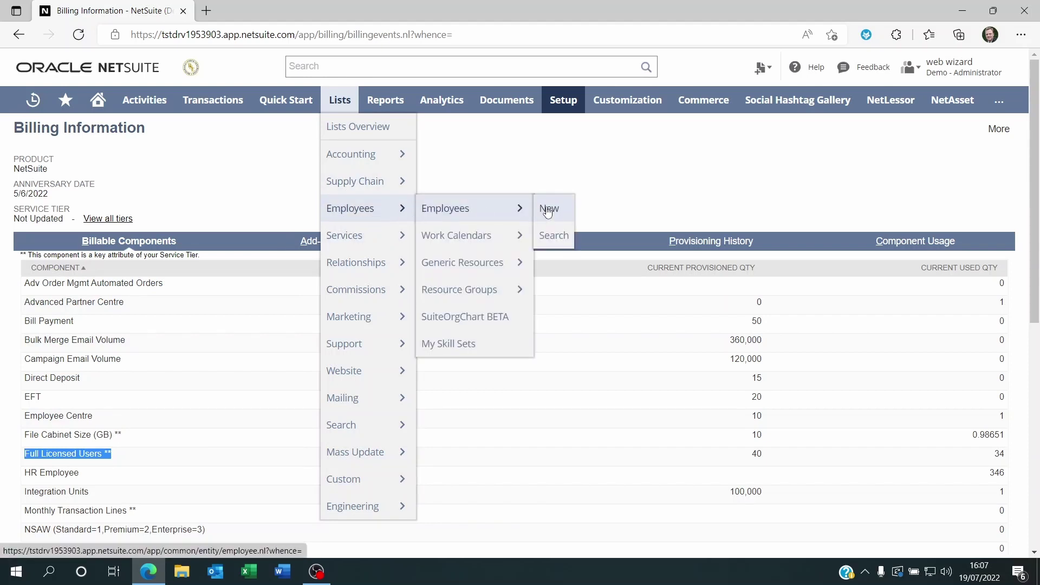
left_click(553, 211)
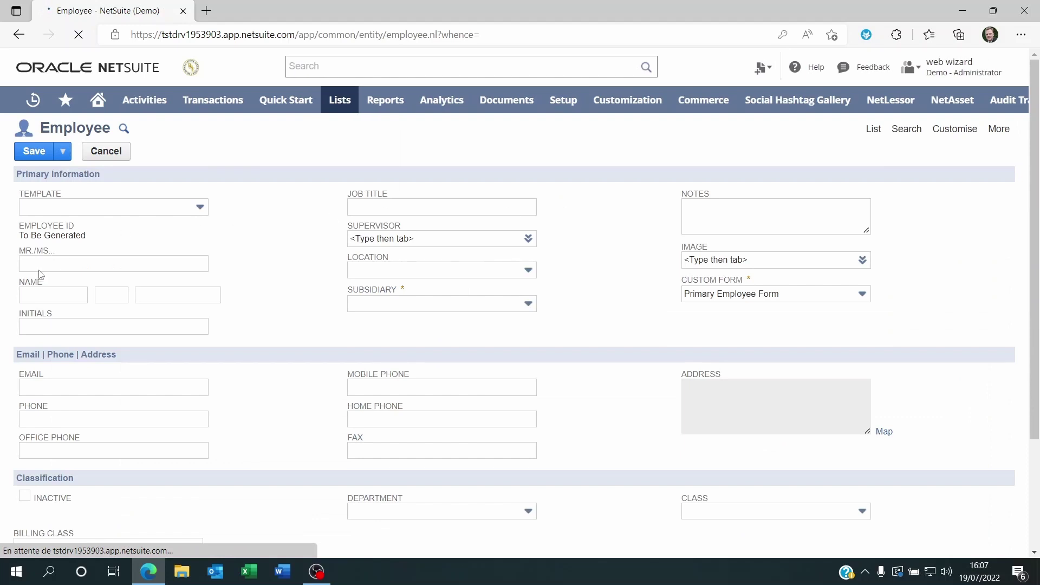
Enter salutation Mr and the employee's last name.
left_click(45, 265)
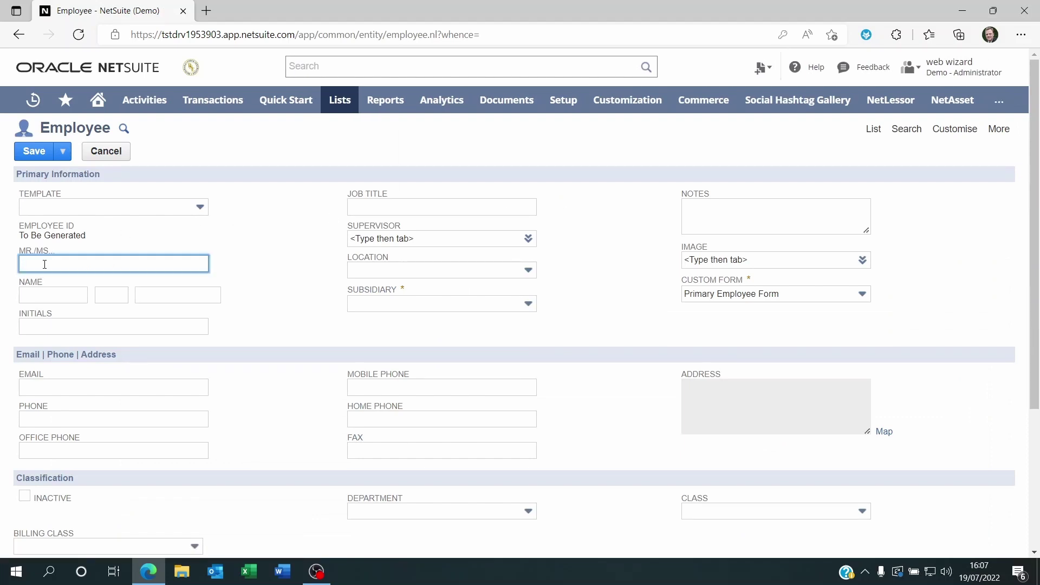
type("Mr")
key("Tab")
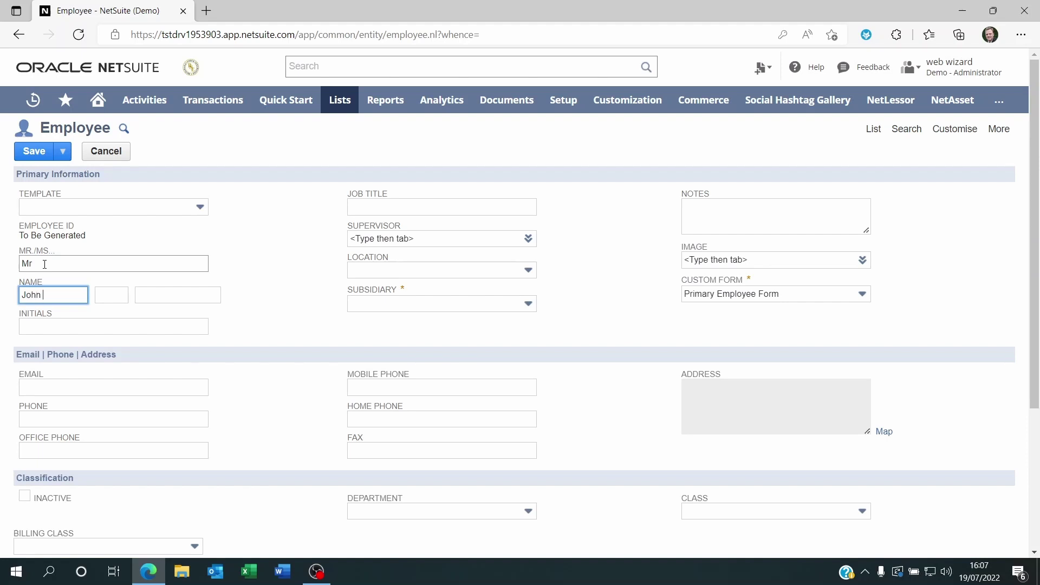
key("Tab")
key("Tab")
type("Doe")
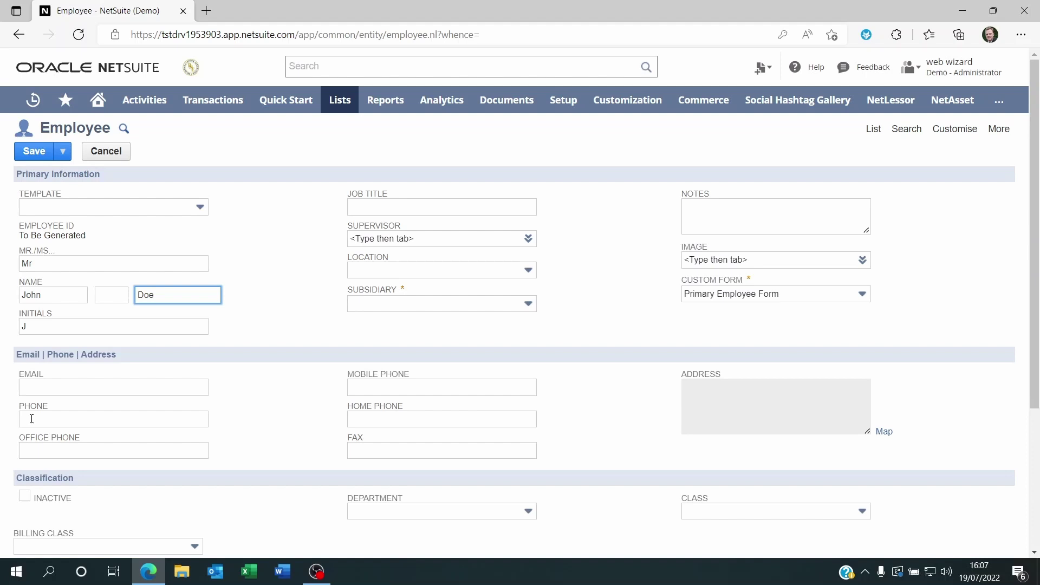
Fill in the employee's email address and mobile phone number.
left_click(88, 388)
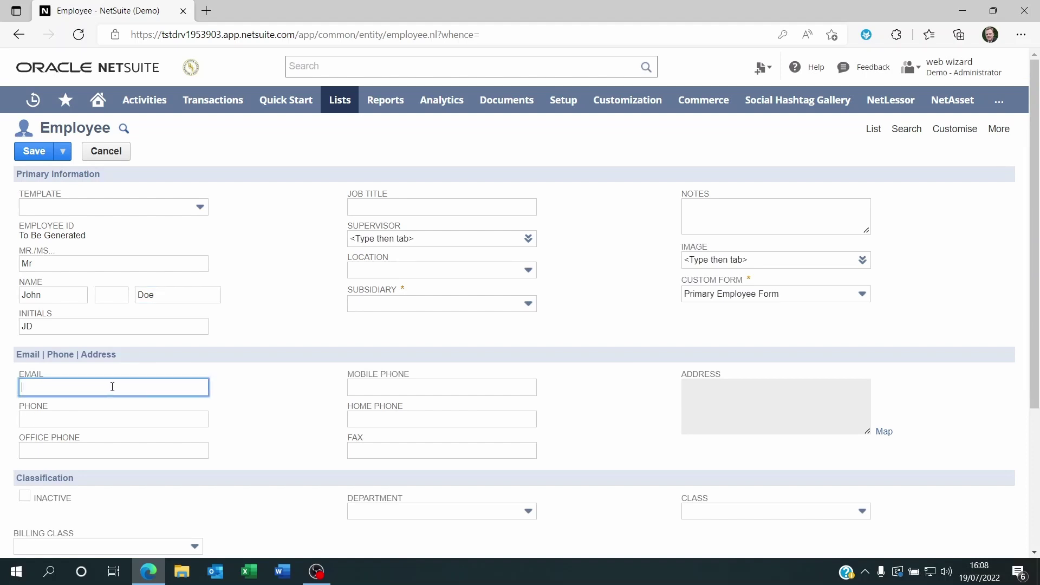
left_click(411, 388)
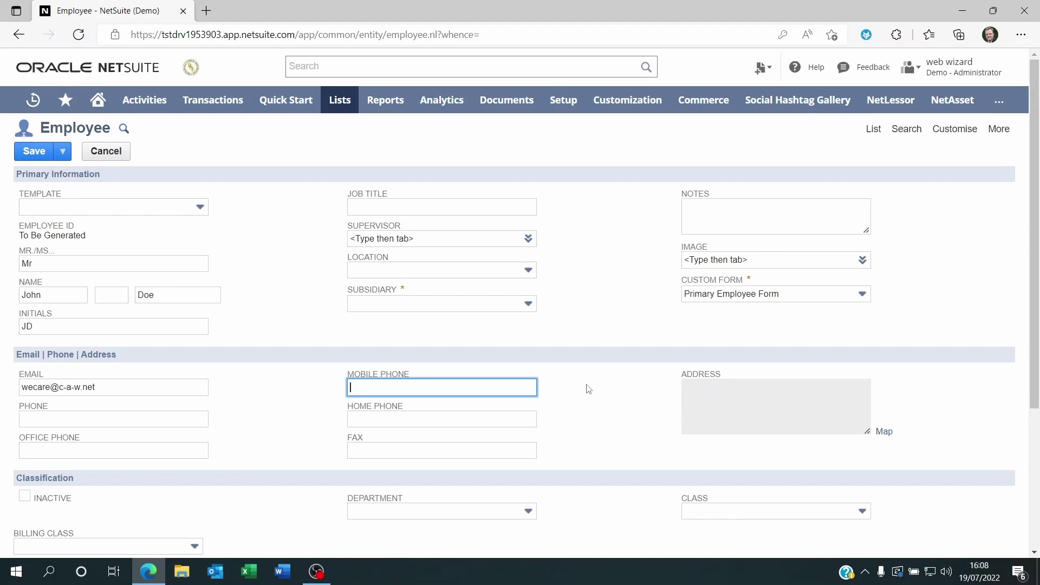
type("456546546")
Grant login access with a manually assigned password that must change at next login.
left_click(589, 389)
scroll(607, 400, "down", 4)
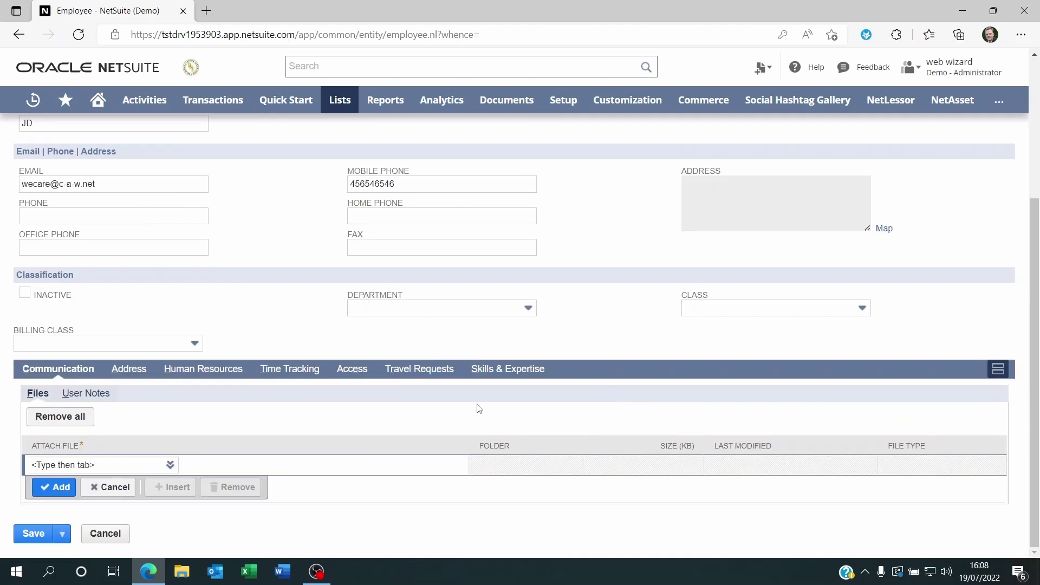
left_click(352, 373)
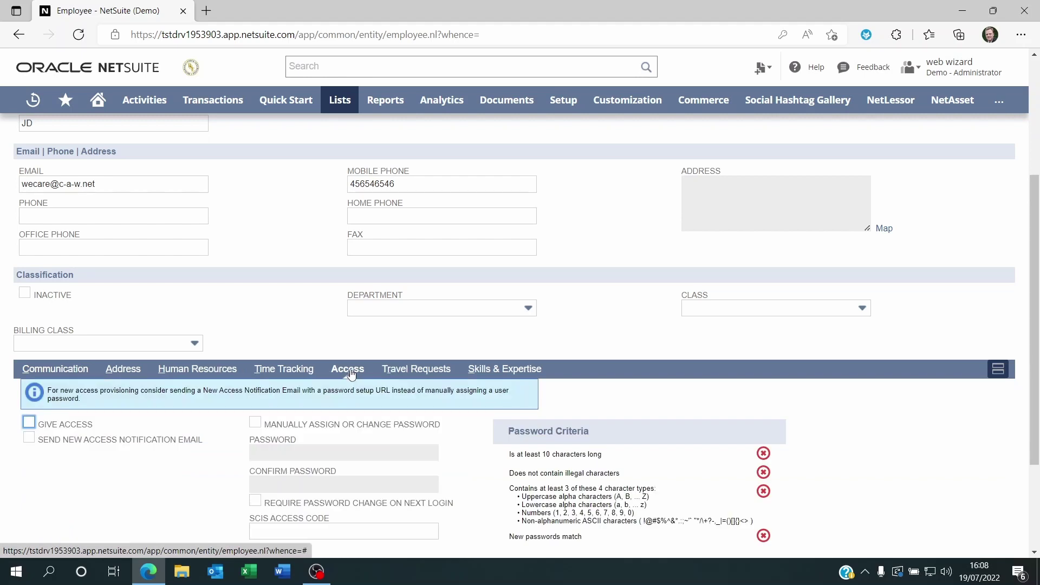
scroll(352, 379, "down", 3)
left_click(29, 279)
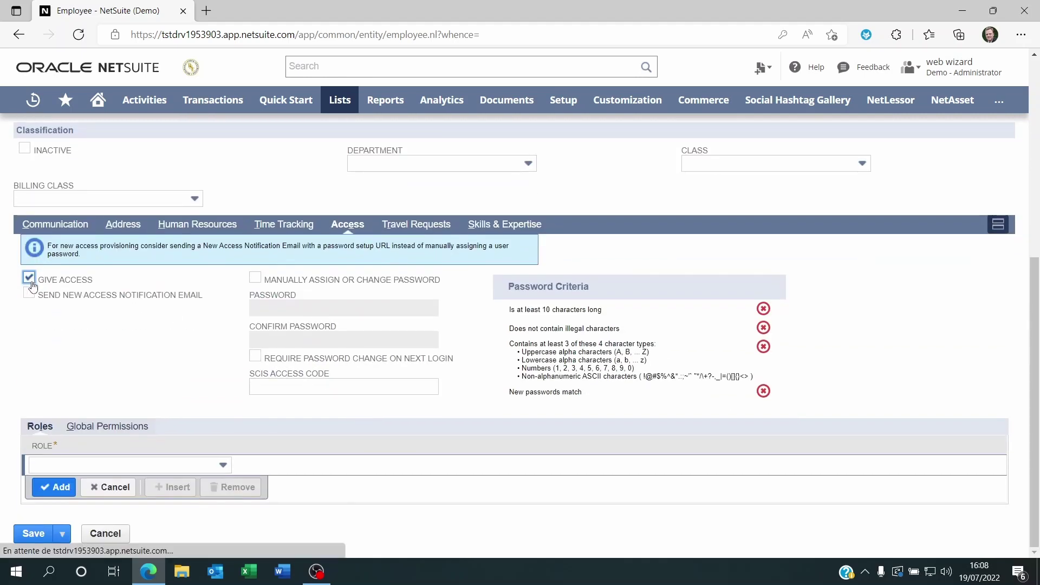
left_click(255, 279)
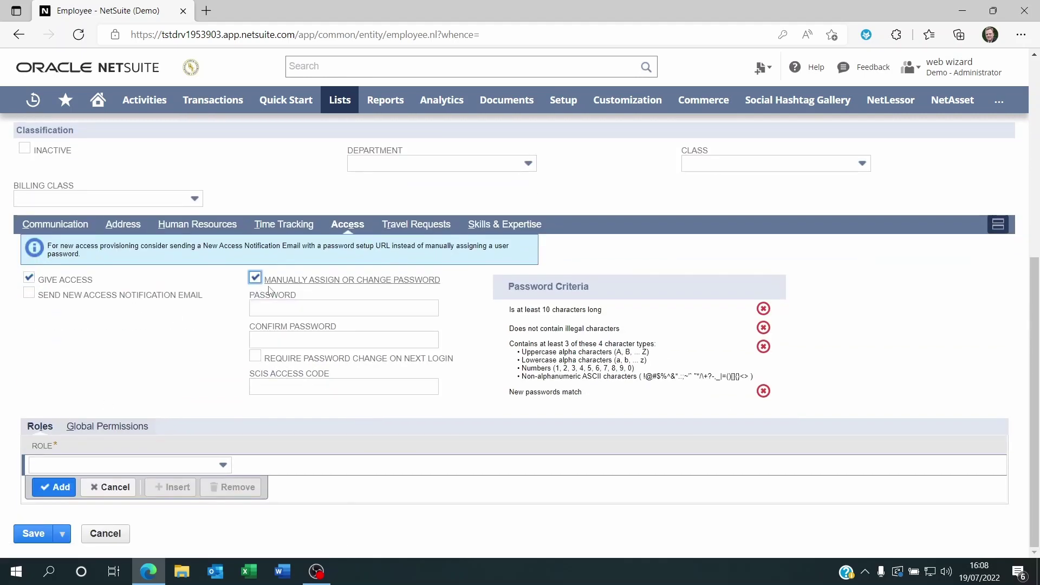
left_click(267, 309)
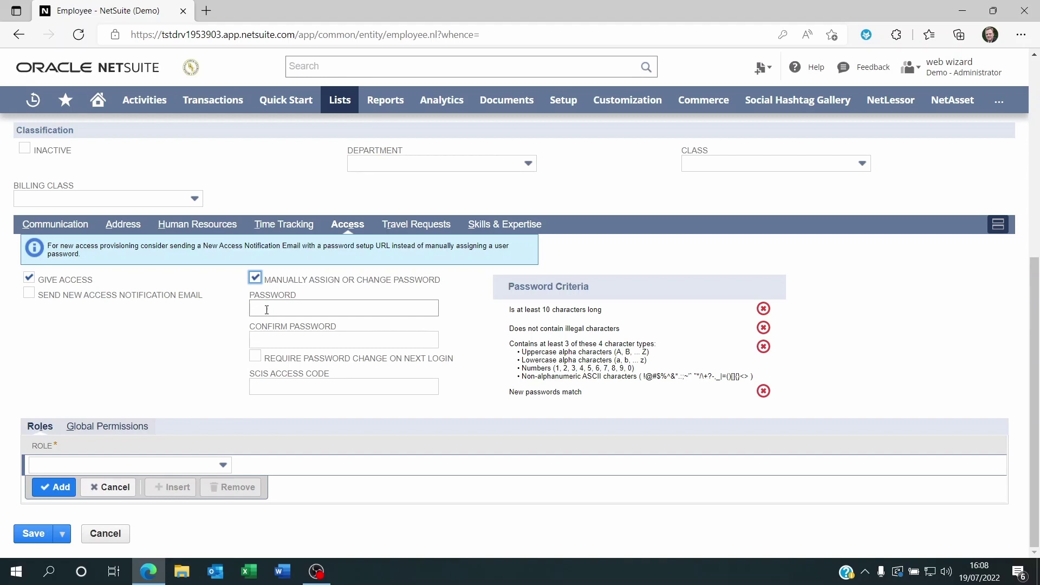
left_click(254, 355)
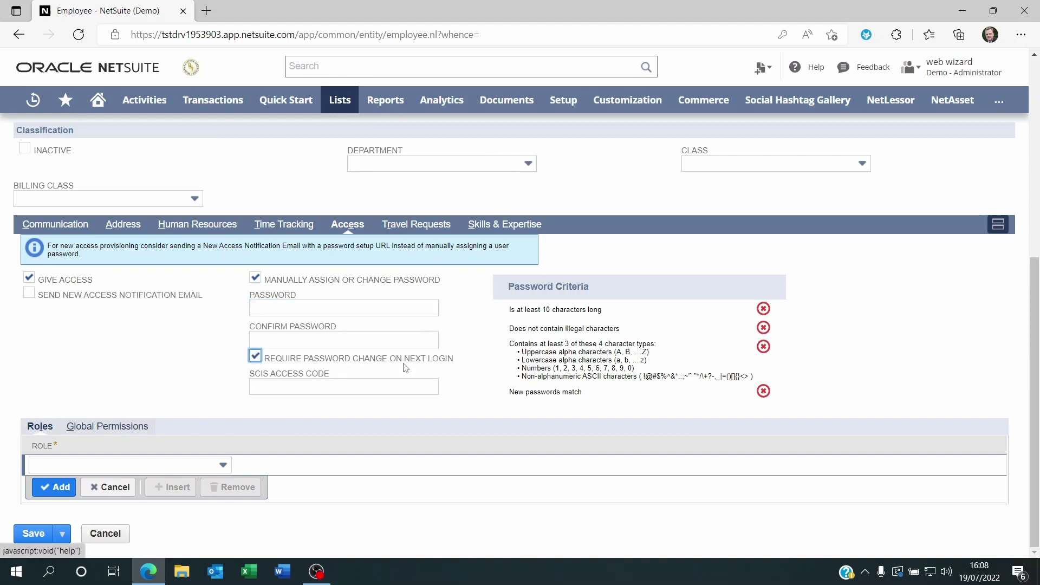
Add the Accountant, A/P Clerk and A/R Clerk roles to the employee.
left_click(130, 467)
type("Accountant")
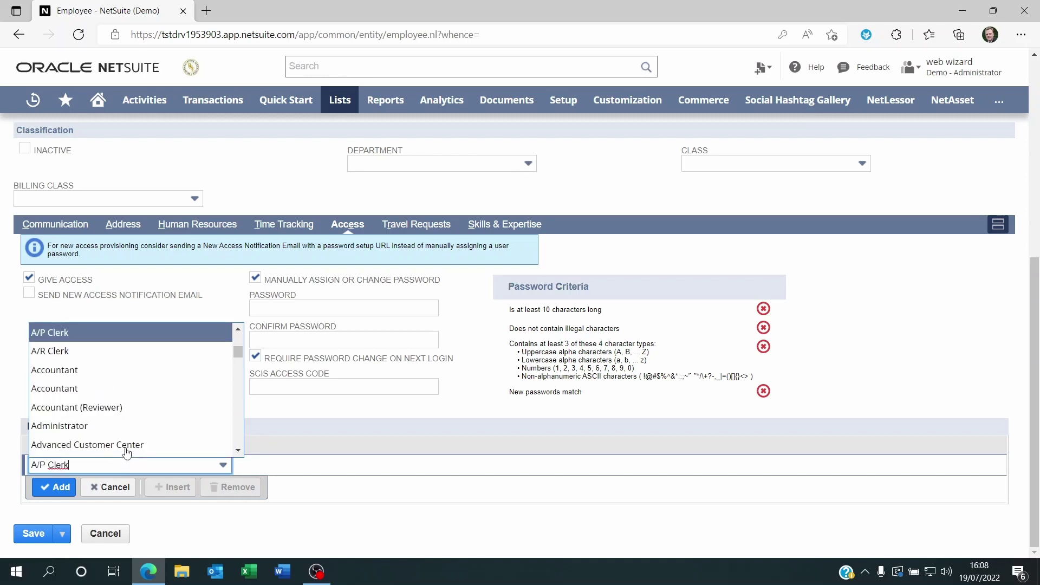
left_click(95, 340)
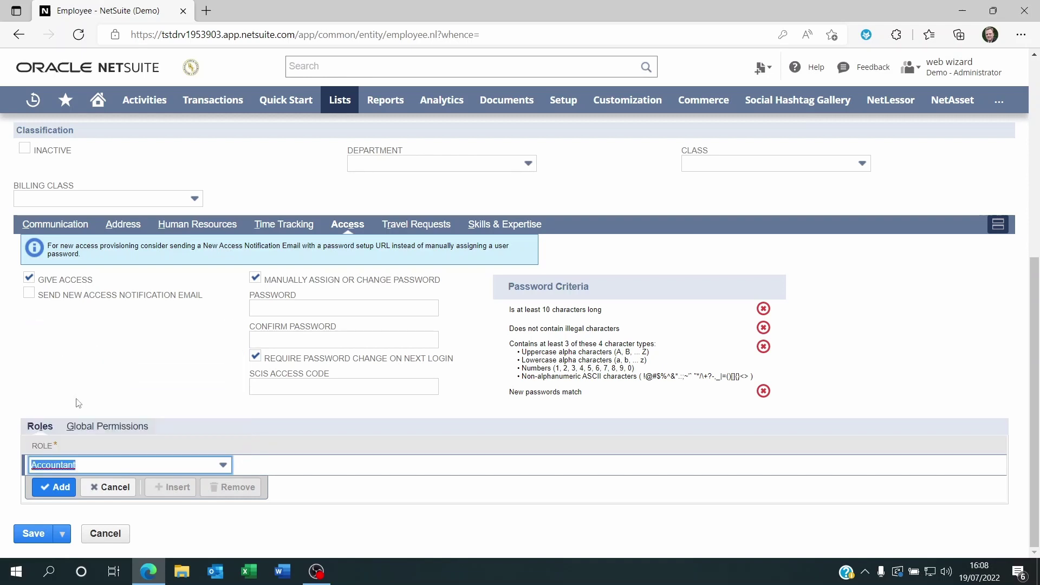
left_click(54, 486)
left_click(64, 497)
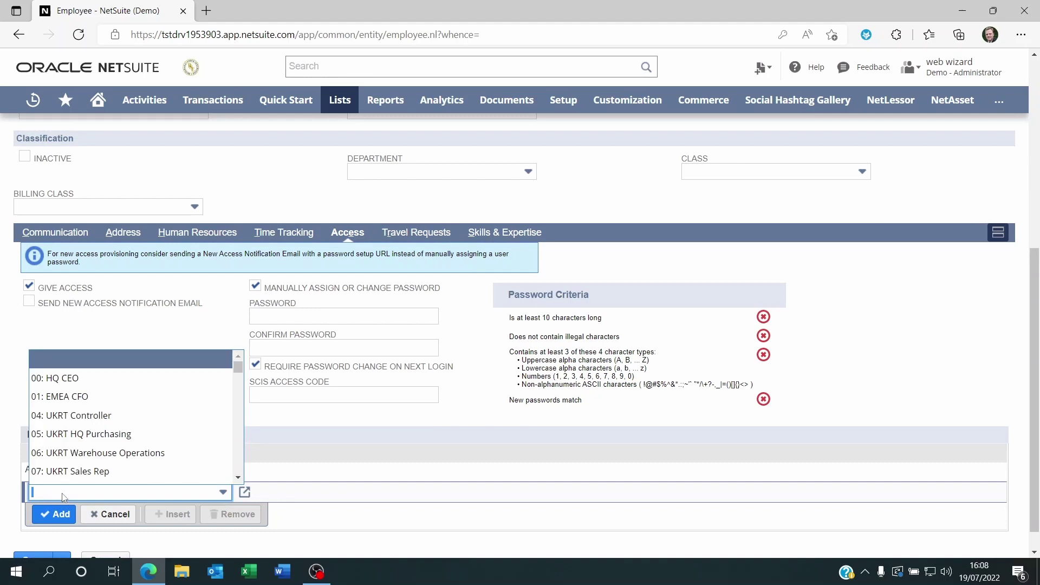
type("a")
left_click(65, 360)
left_click(54, 514)
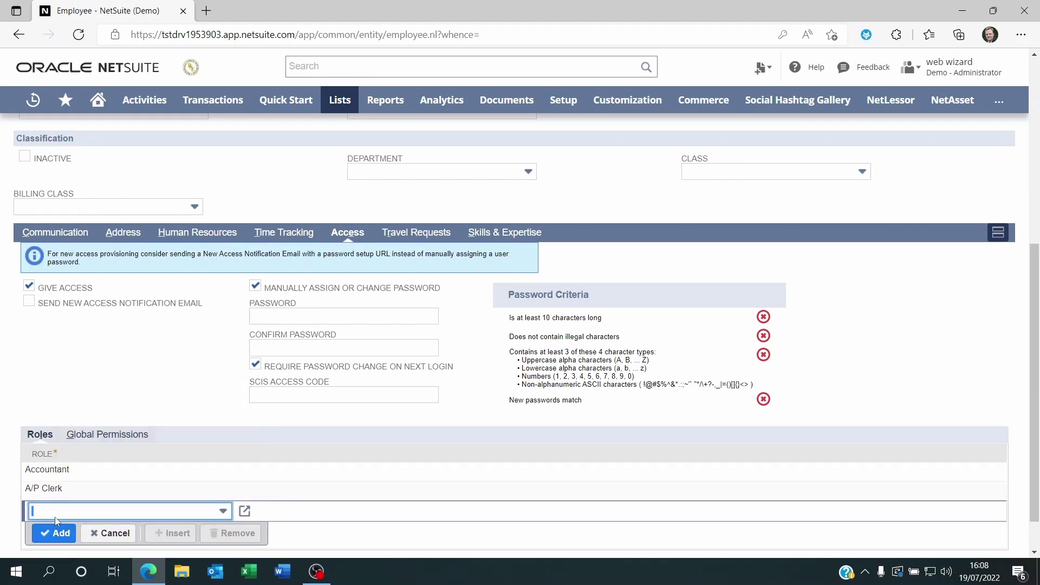
left_click(54, 514)
type("a")
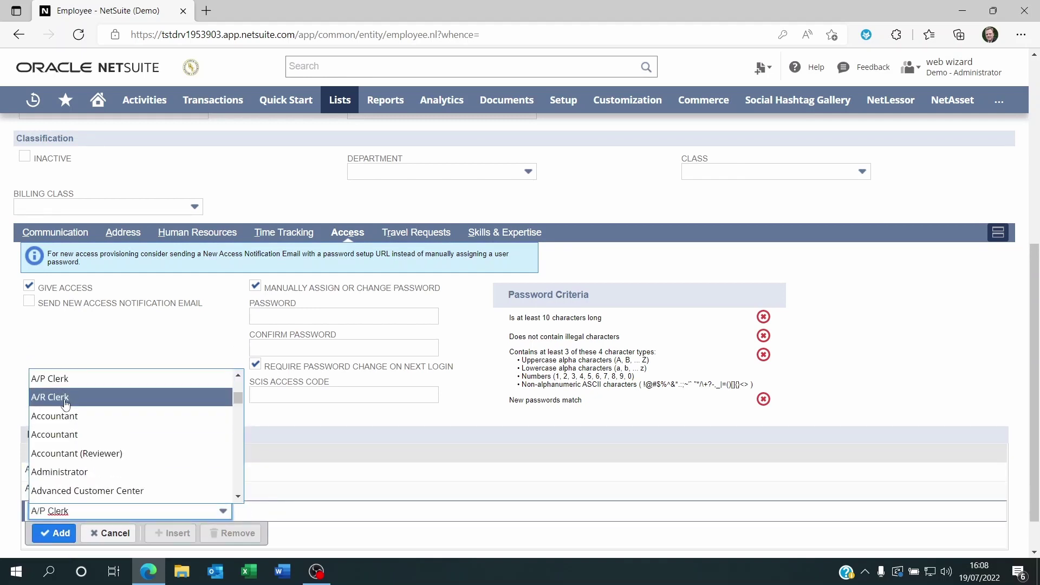
left_click(65, 397)
left_click(54, 533)
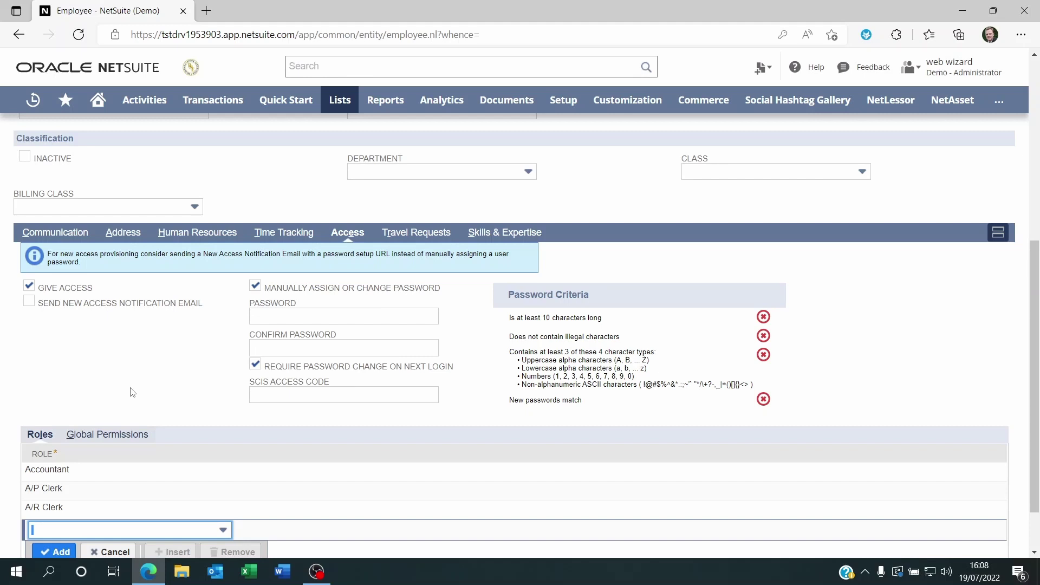
Review the employee's Human Resources details.
left_click(206, 233)
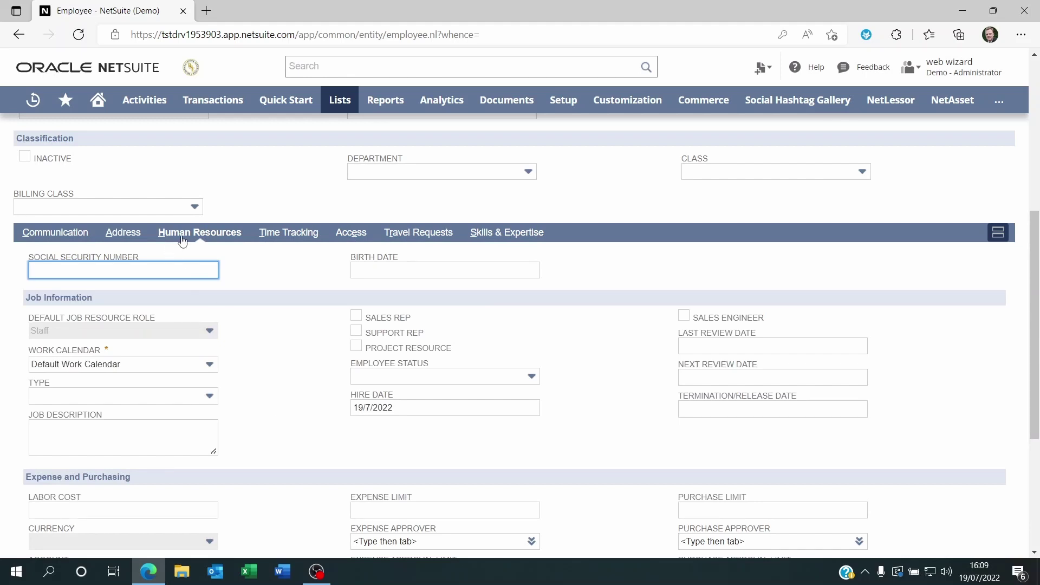
scroll(288, 444, "down", 1)
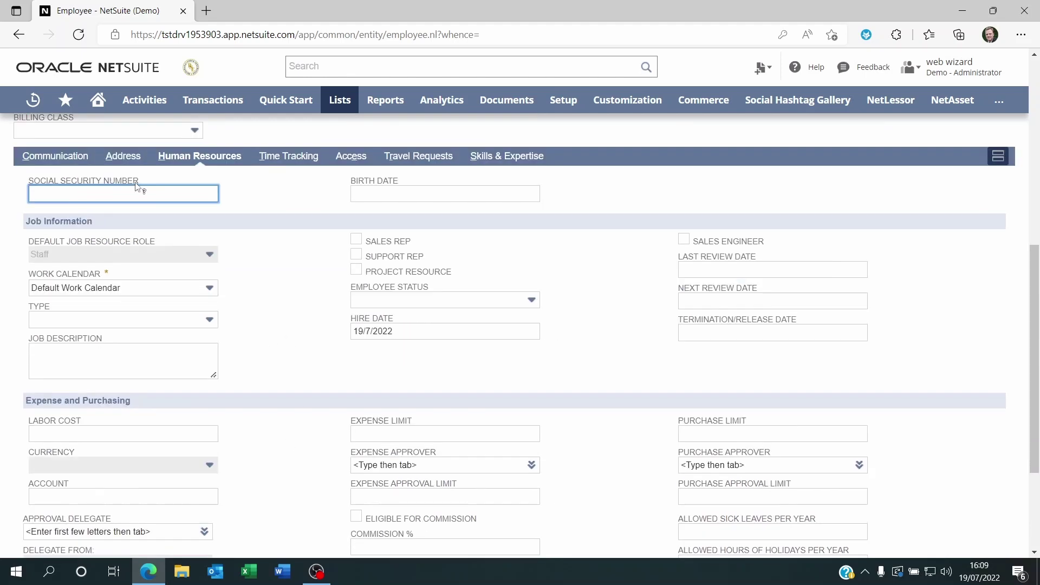
scroll(360, 229, "up", 6)
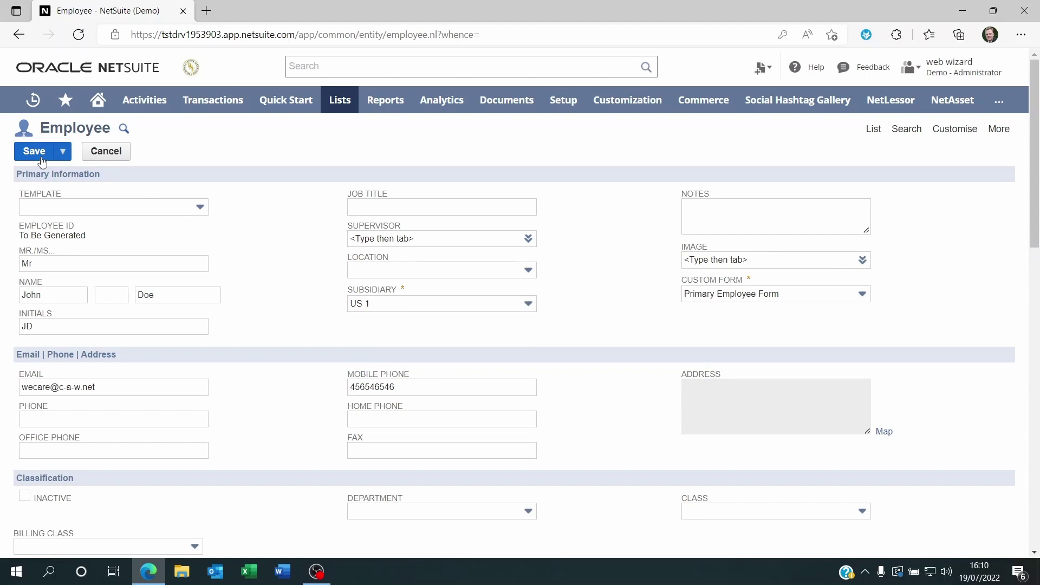
Go to netsuite.com in a new Edge tab by entering 'netsuite' in the address bar.
left_click(207, 11)
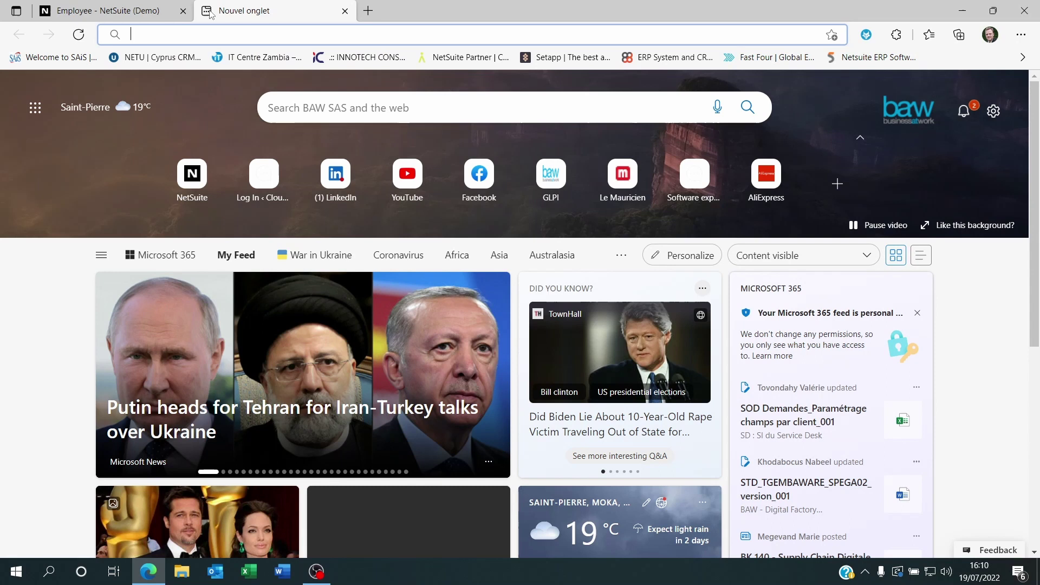
type("netsuite")
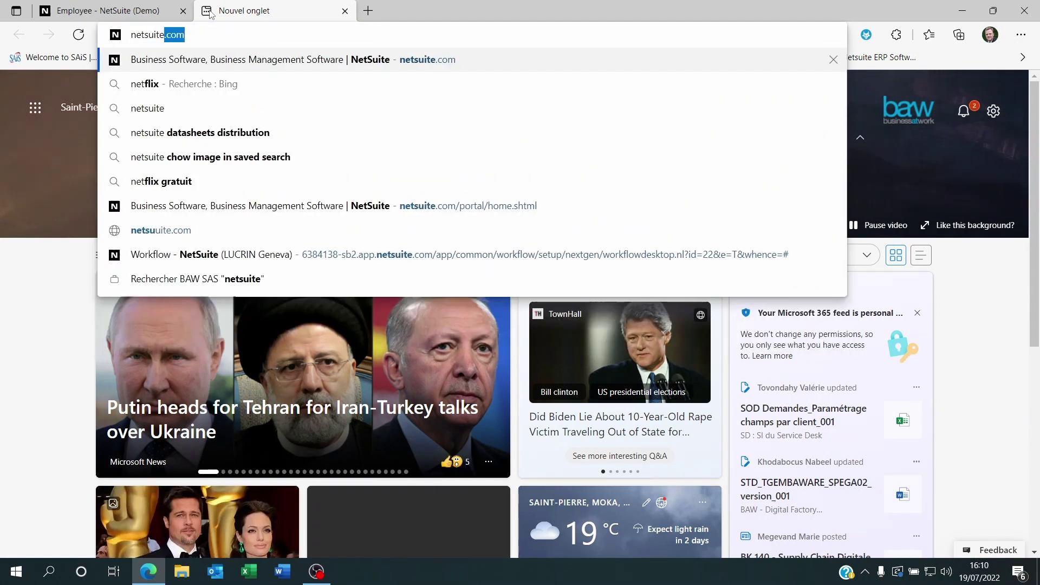
key("Return")
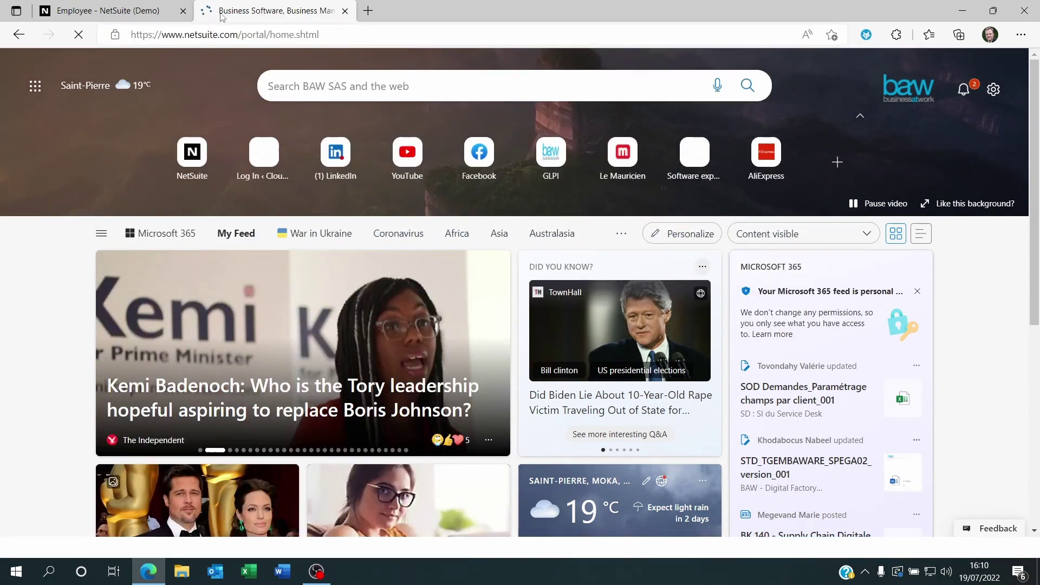